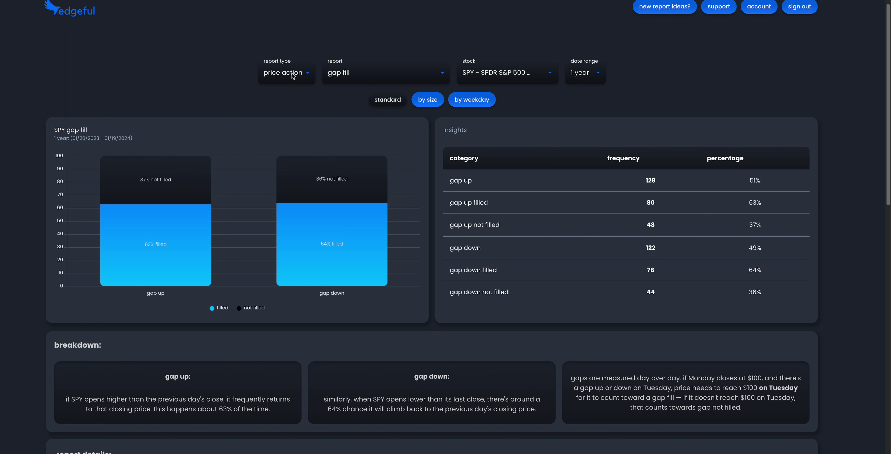
Review the available report types, price action reports, stocks and date ranges while keeping the SPY gap fill report for 1 year
left_click(307, 75)
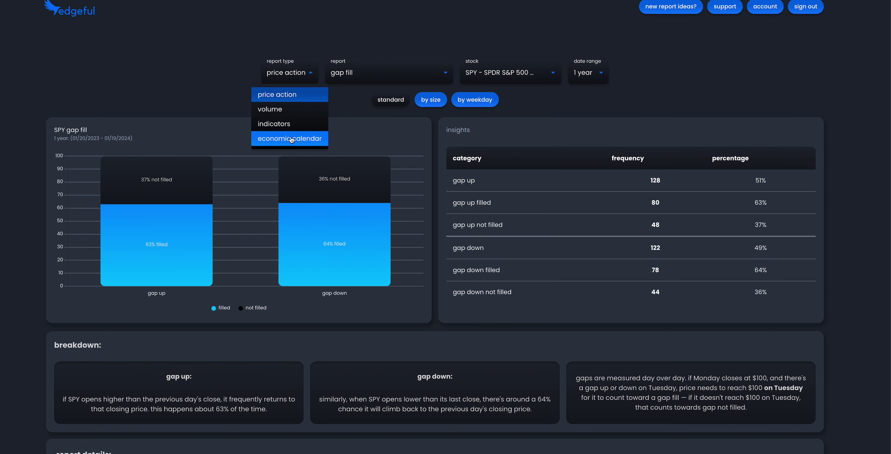
left_click(199, 83)
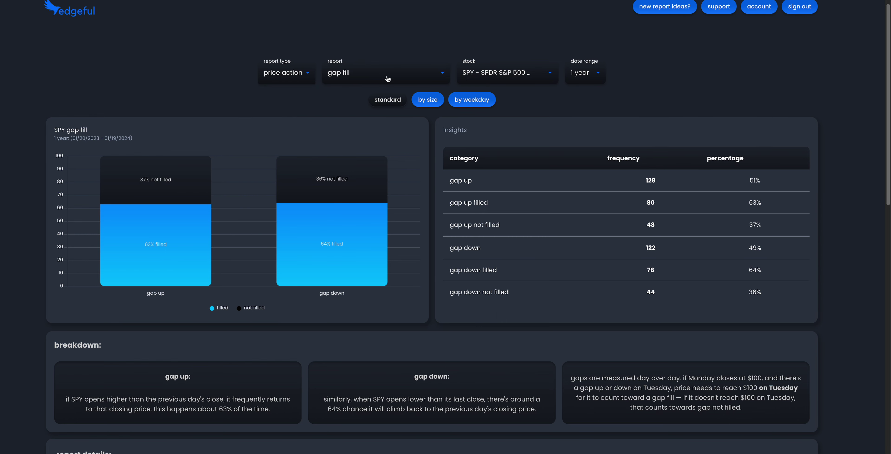
left_click(416, 79)
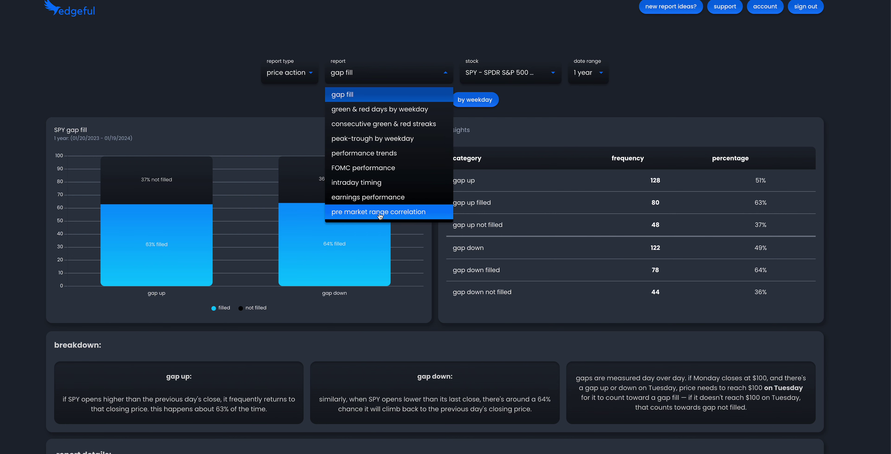
left_click(232, 88)
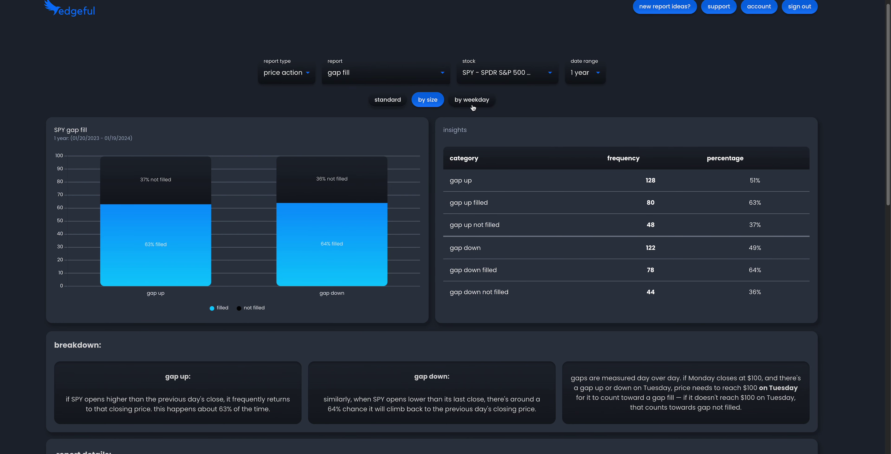
left_click(498, 76)
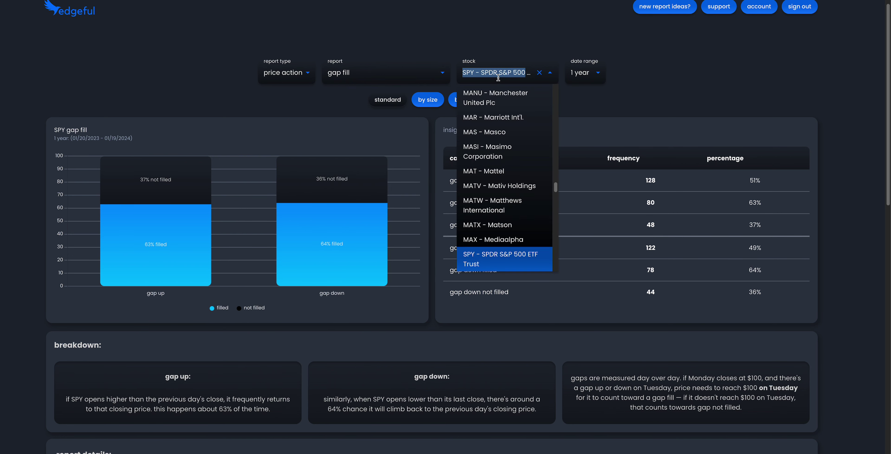
left_click(503, 55)
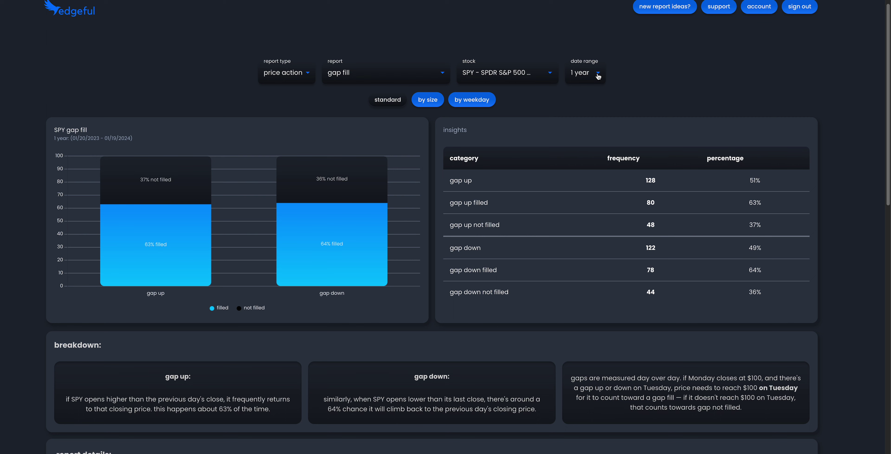
left_click(598, 75)
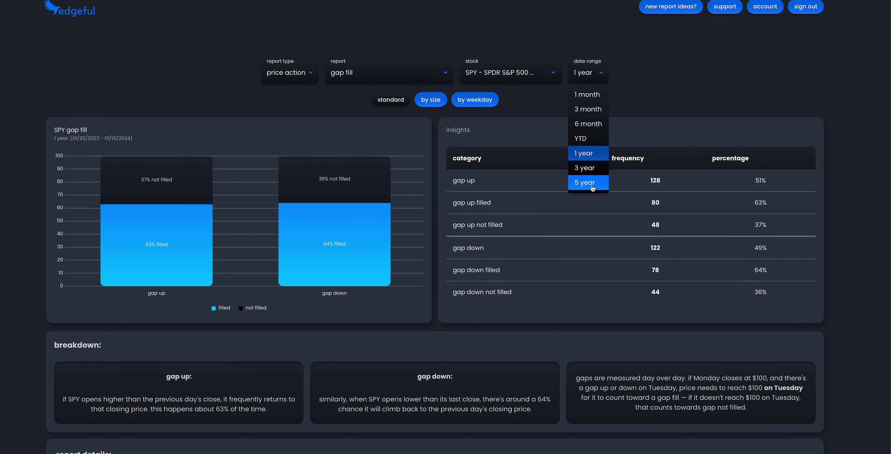
left_click(672, 103)
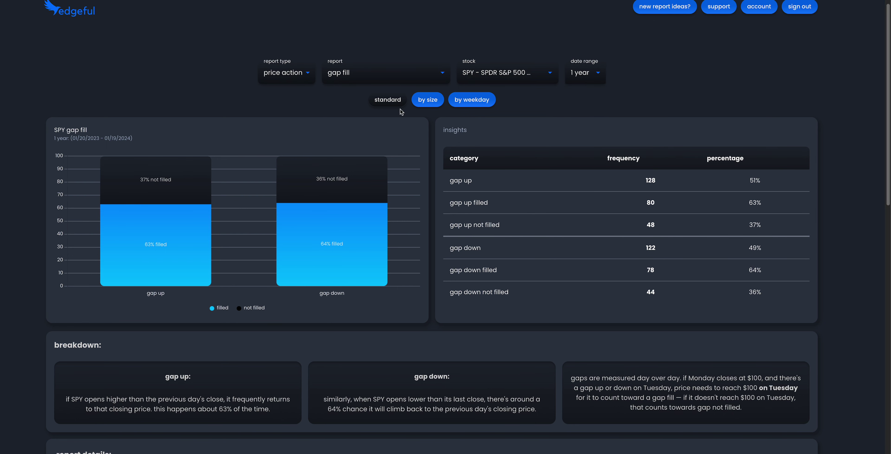
Look through the SPY gap fill report's breakdown, report details and explainer video, and return to its chart and insights
left_click(428, 101)
left_click(443, 103)
scroll(242, 250, "down", 1)
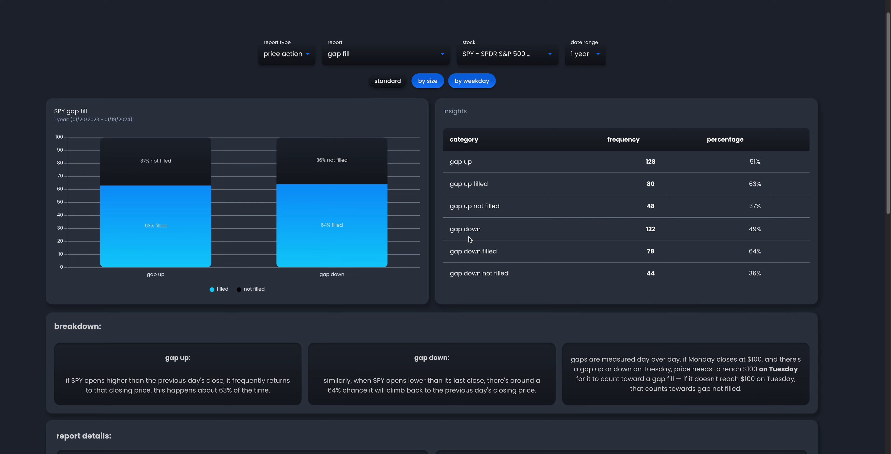
scroll(469, 238, "down", 5)
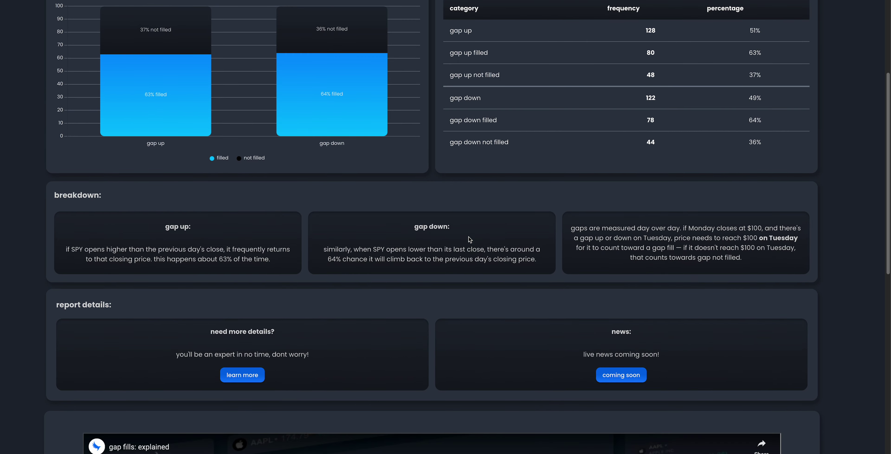
scroll(468, 238, "down", 8)
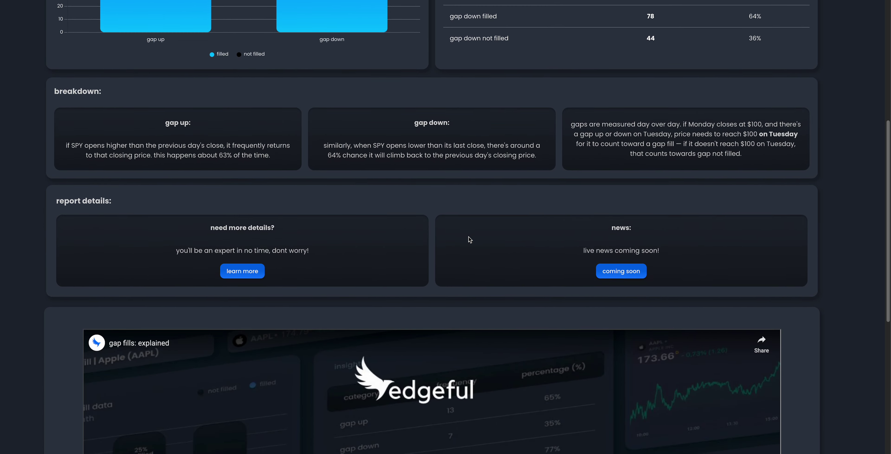
scroll(449, 357, "down", 3)
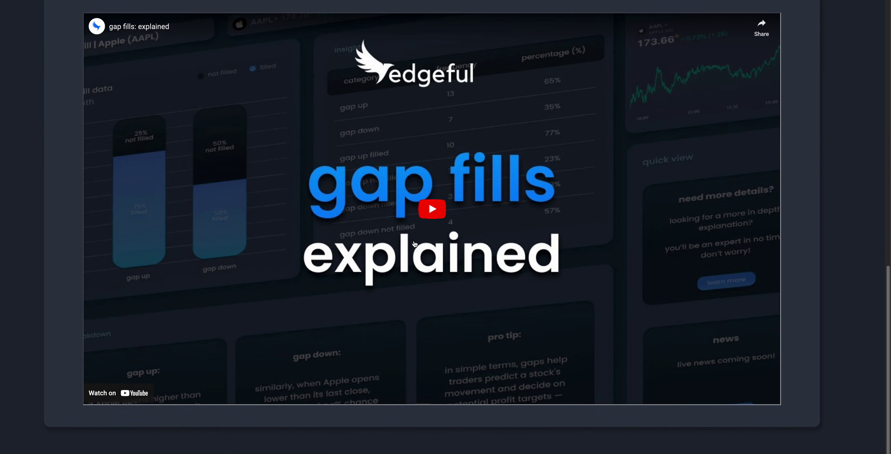
scroll(364, 248, "up", 9)
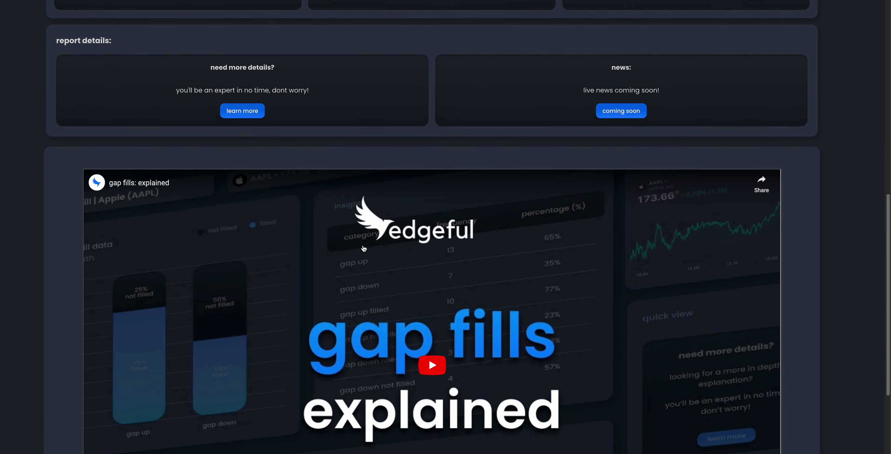
scroll(363, 248, "up", 8)
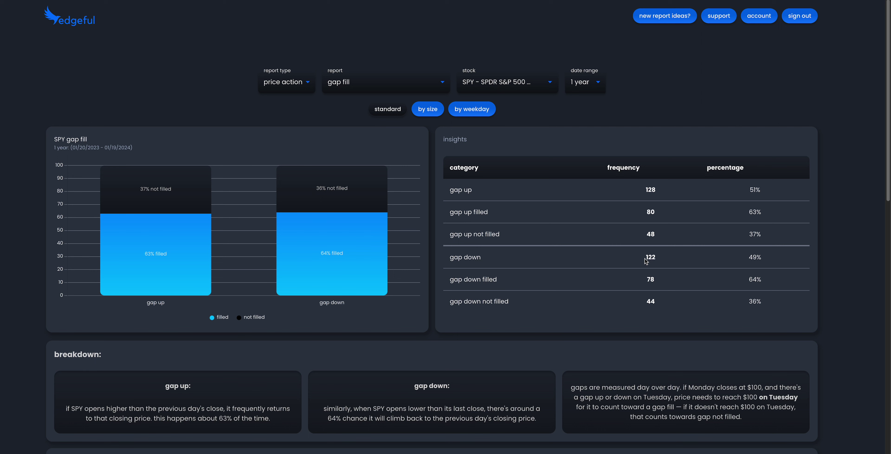
View the SPY gap fill report by size and compare the < $1, $1 - $3, $3 - $5 and $5 - $7 gap ranges
left_click(429, 114)
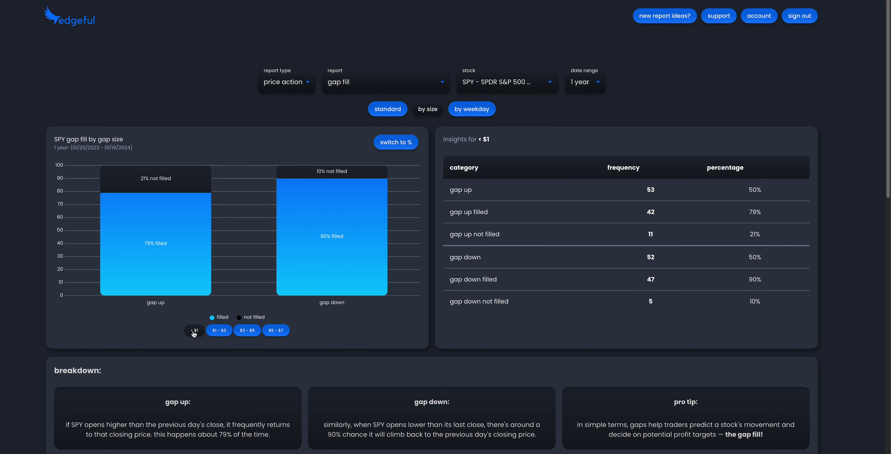
left_click(219, 330)
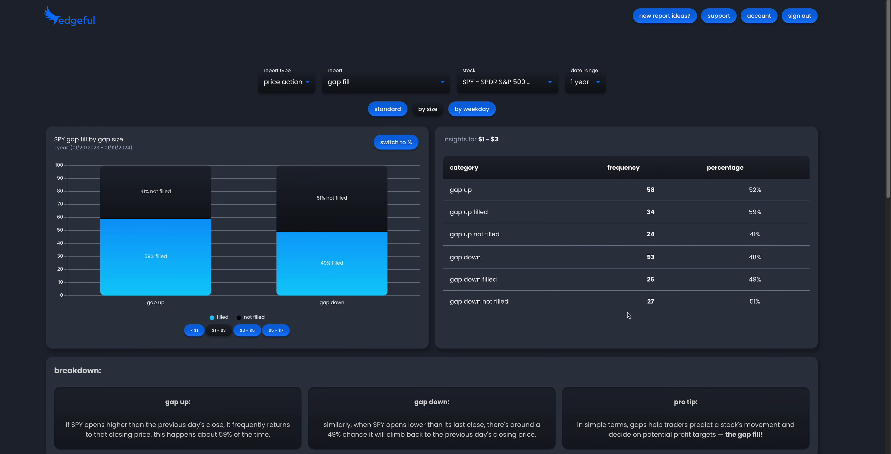
left_click(247, 331)
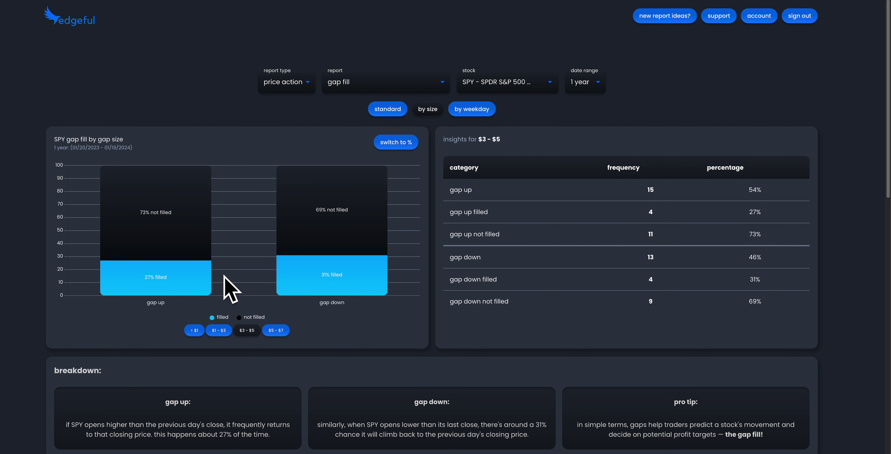
left_click(279, 331)
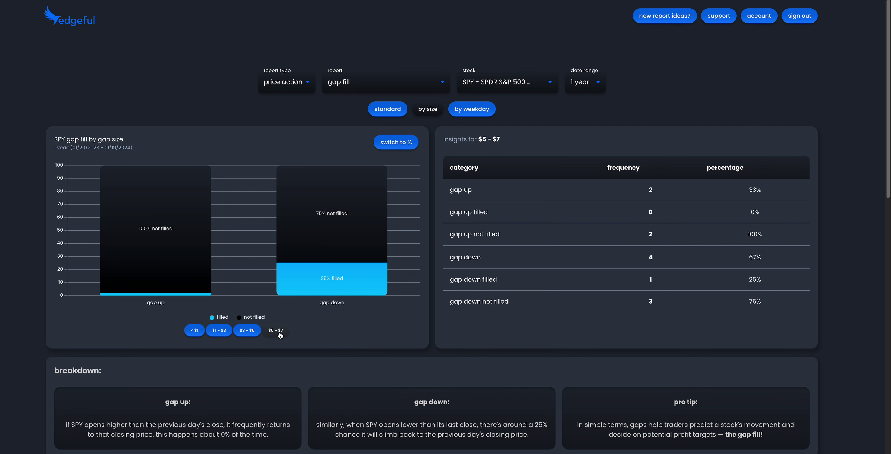
left_click(219, 332)
left_click(194, 330)
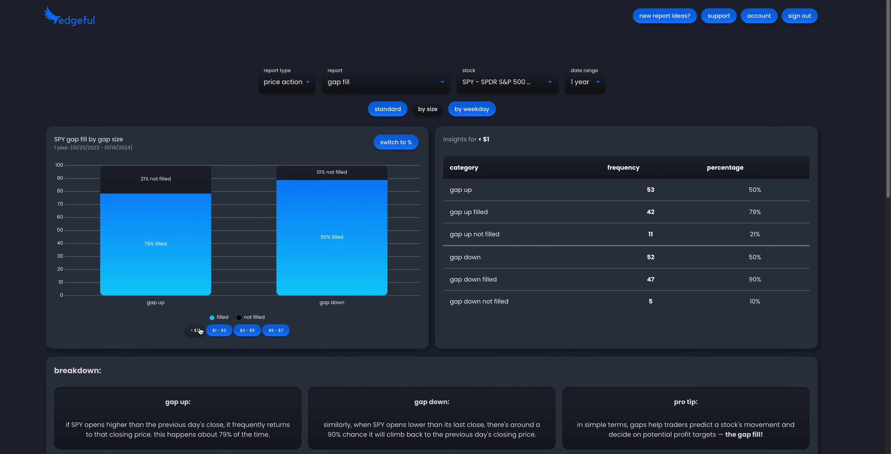
left_click(214, 333)
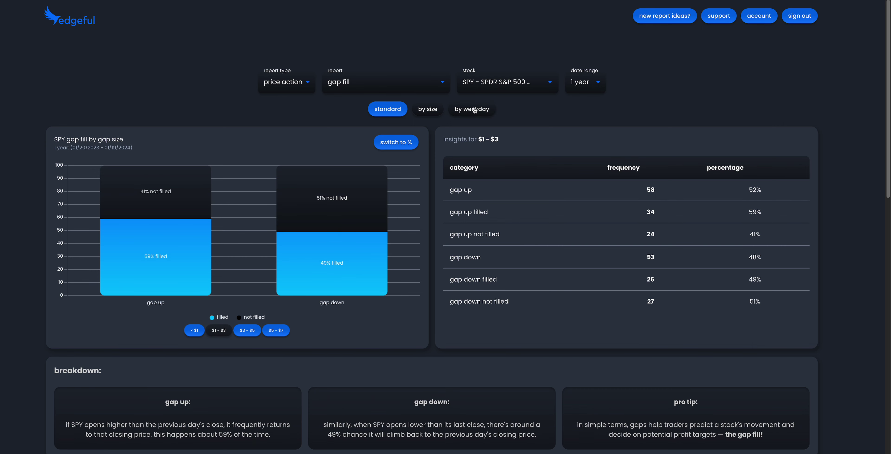
View the SPY gap fill report by weekday and compare the statistics for each day from Monday to Friday
left_click(474, 110)
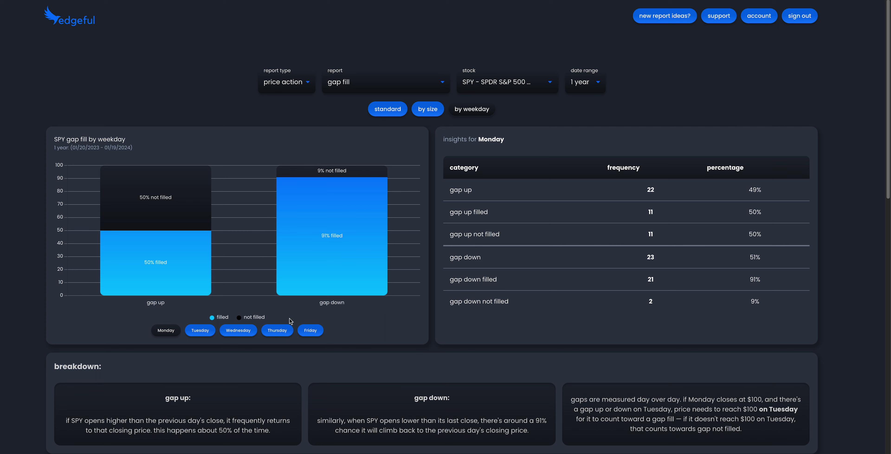
left_click(204, 334)
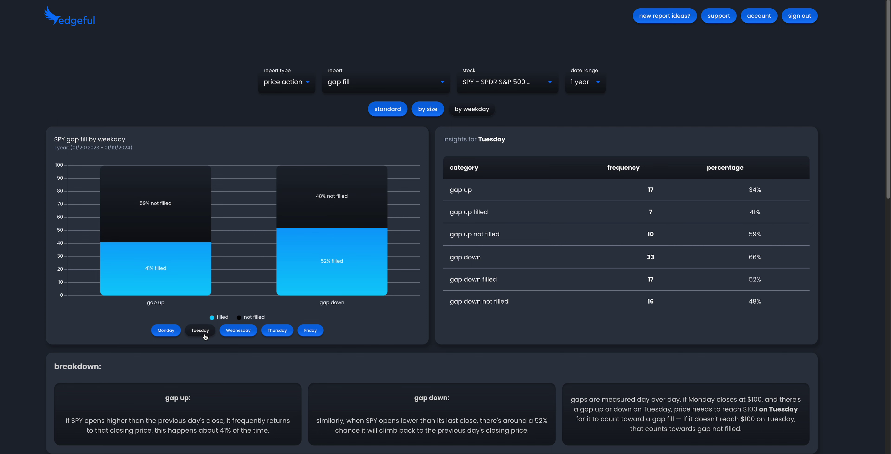
left_click(239, 333)
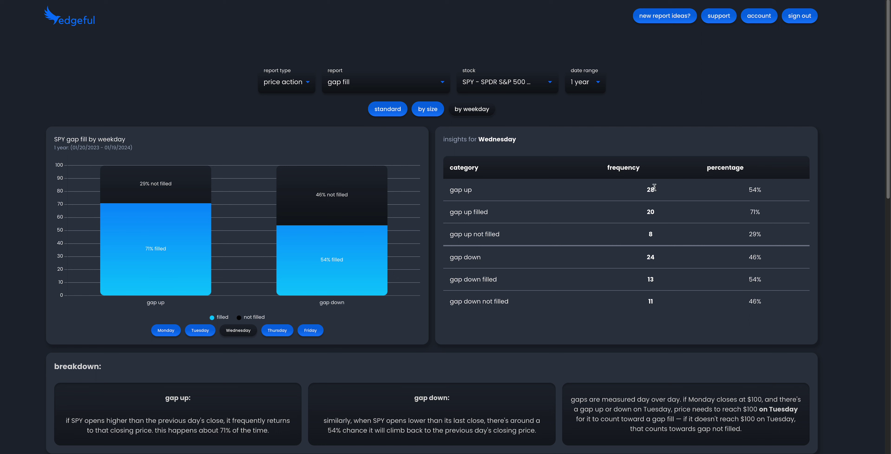
left_click(274, 331)
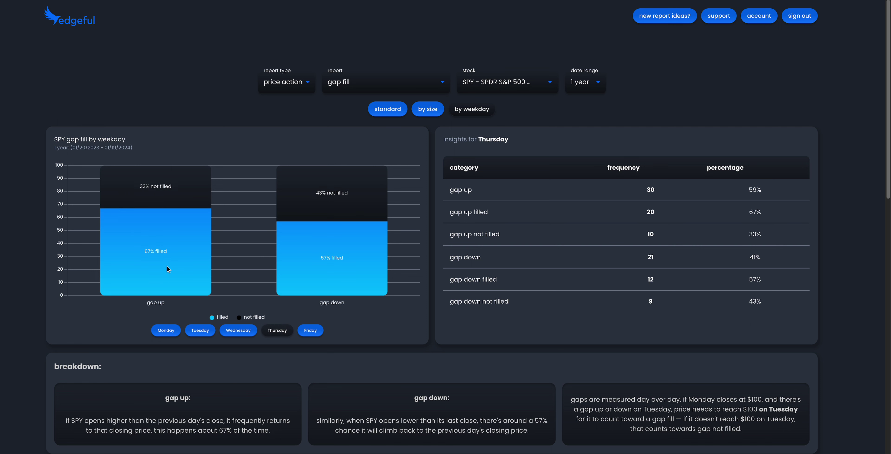
left_click(311, 331)
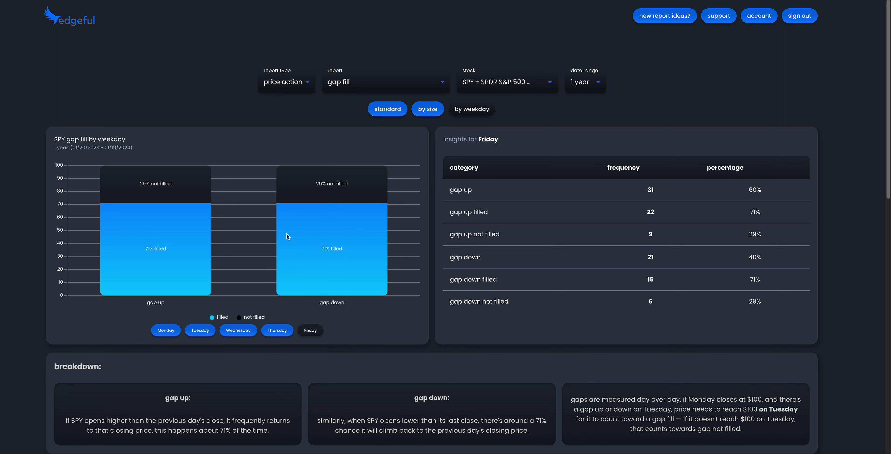
Switch to Webull Desktop and place a horizontal line at the previous session's 13:00 close on the SPY 5-minute chart
key("super+Tab")
key("super+Tab")
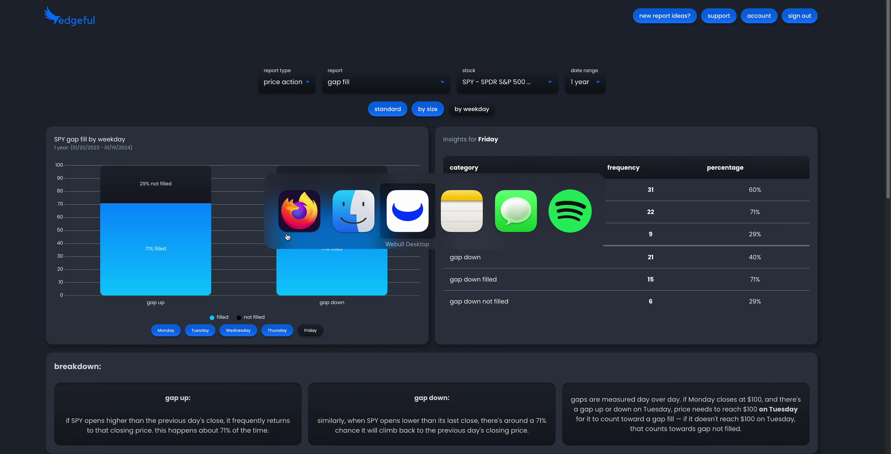
scroll(551, 265, "left", 5)
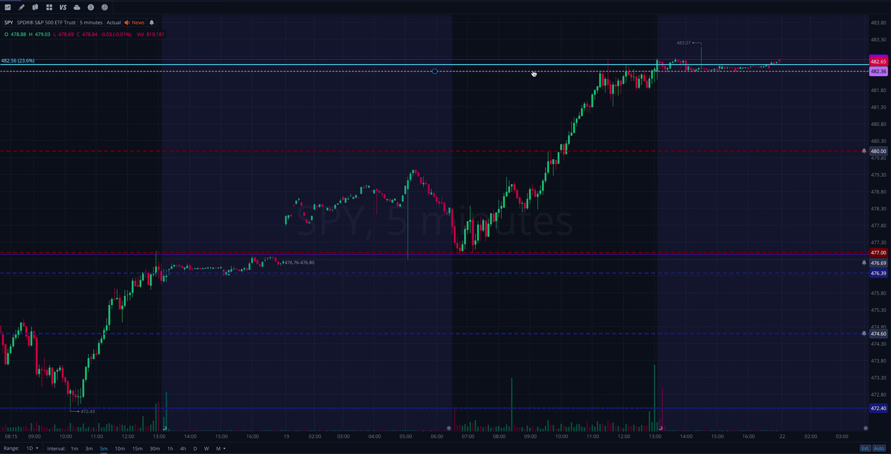
left_click(170, 273)
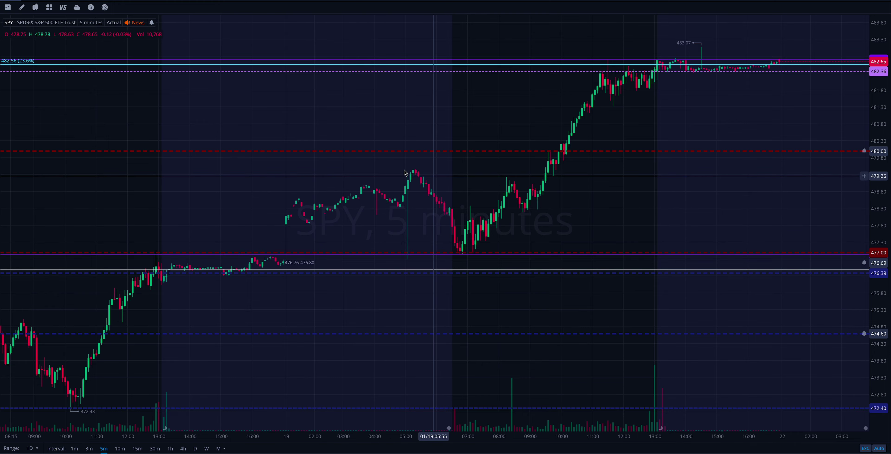
Examine SPY's January 19 overnight gap up and opening pullback against the white prior-close line and the nearby blue 476.39 level
scroll(487, 193, "up", 4)
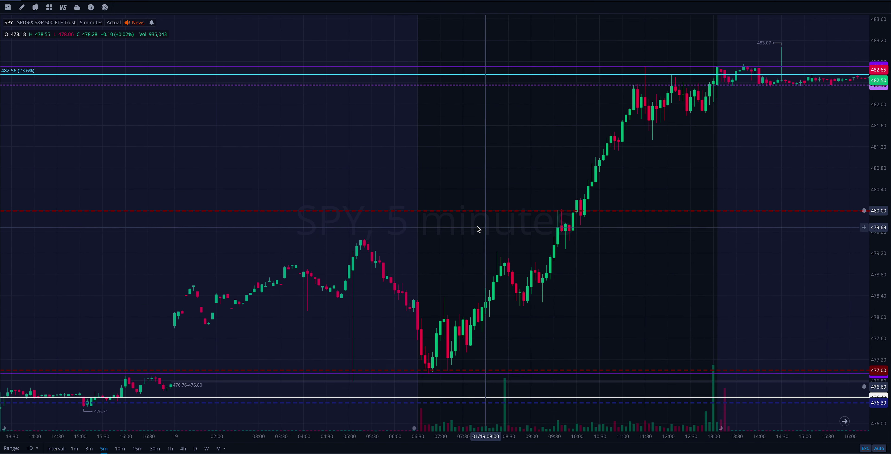
scroll(574, 261, "down", 4)
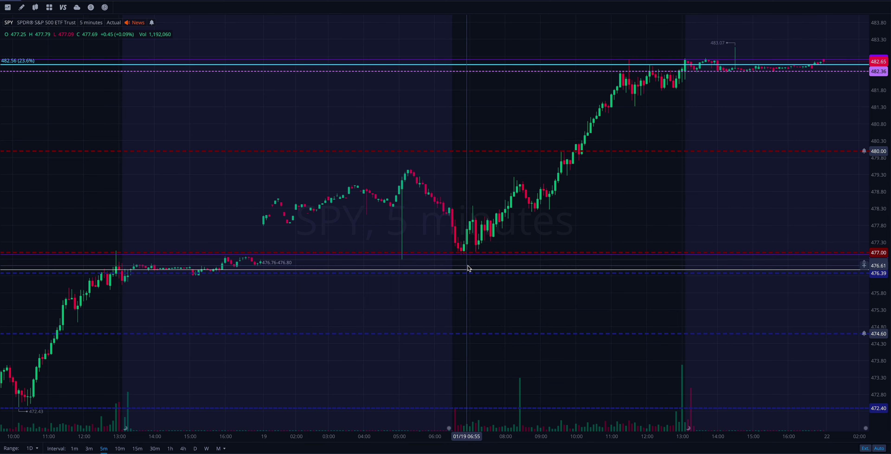
scroll(491, 271, "up", 3)
scroll(616, 270, "down", 1)
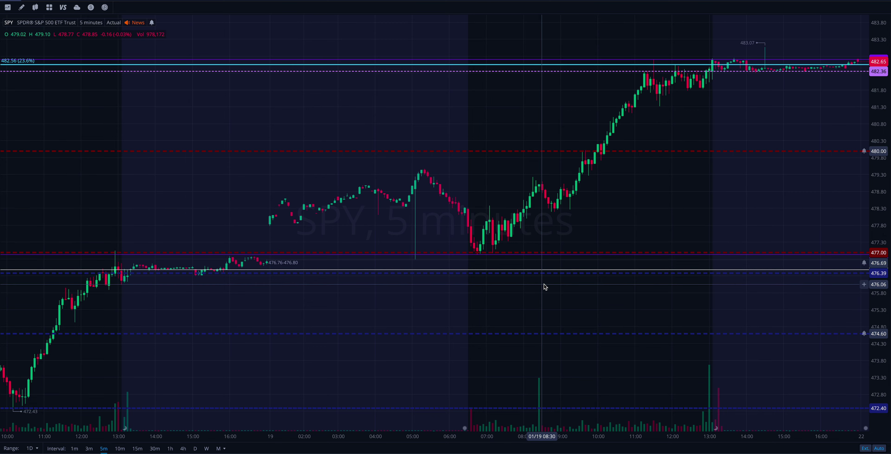
scroll(544, 287, "up", 3)
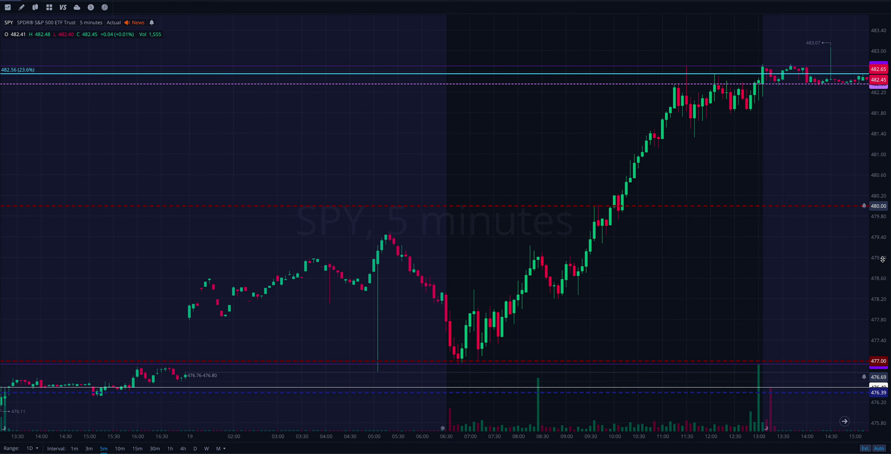
left_click_drag(883, 259, 593, 211)
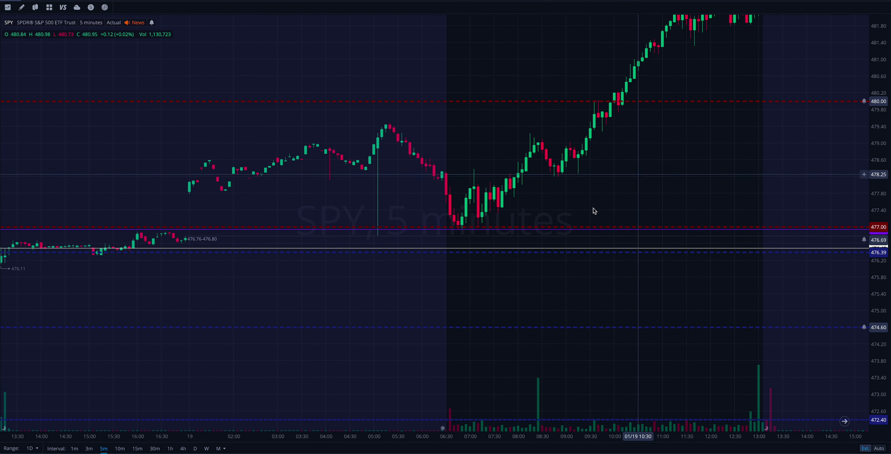
scroll(693, 262, "down", 1)
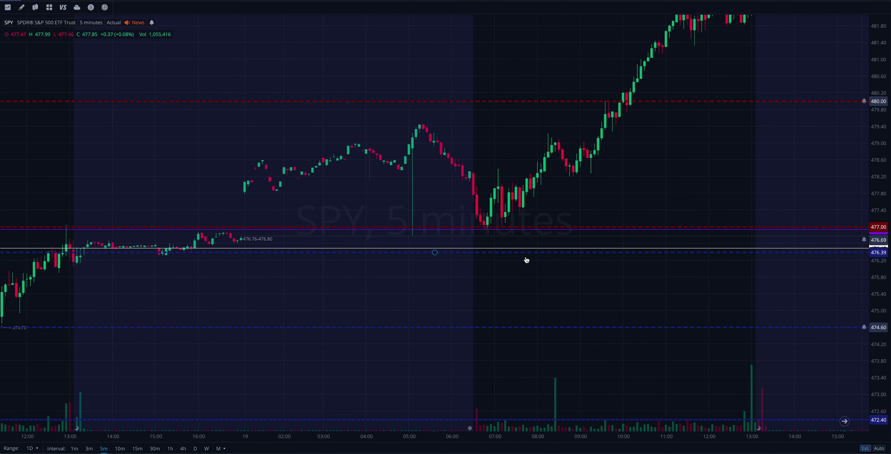
left_click(589, 255)
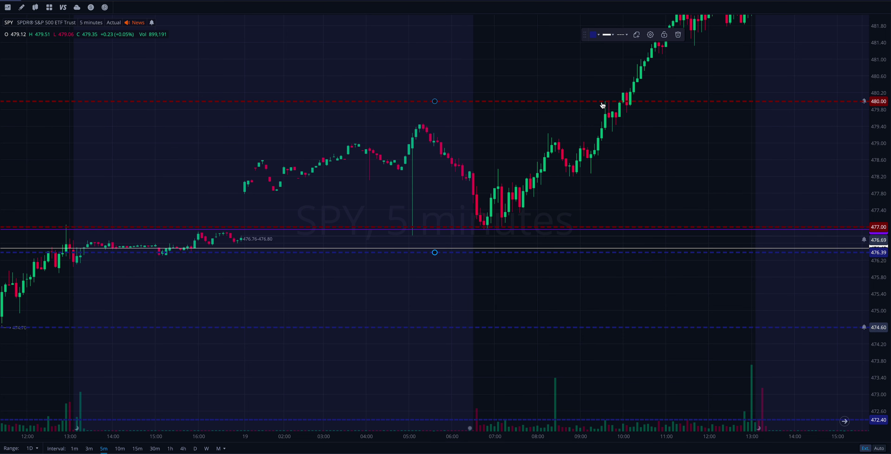
Draw a rectangle around SPY's January 19 opening consolidation, from the 06:35 candle across about 28 bars and about 1.01 down to just below 477.00
scroll(564, 192, "up", 5)
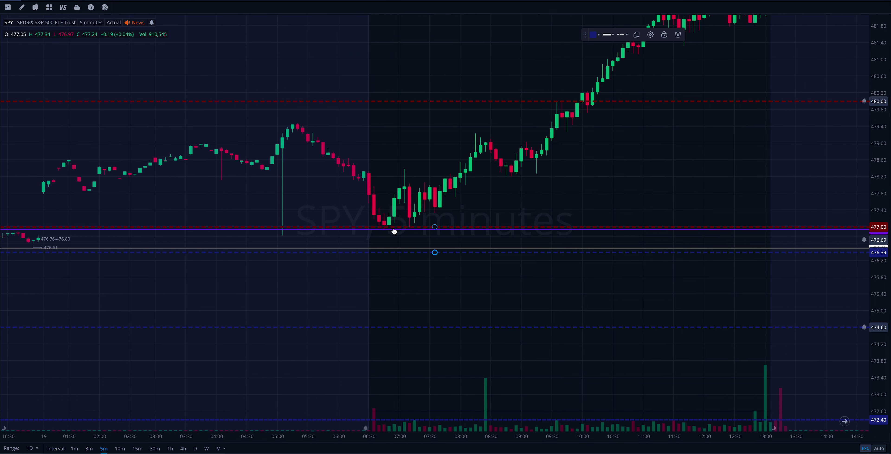
left_click(463, 214)
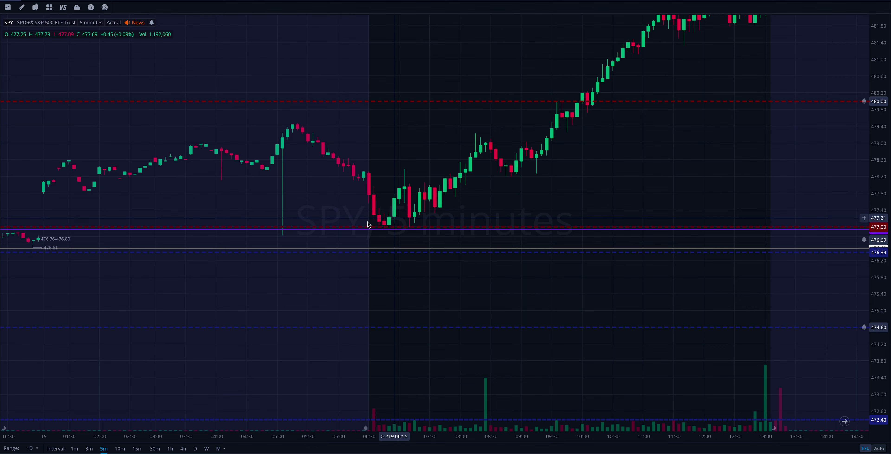
scroll(396, 231, "up", 1)
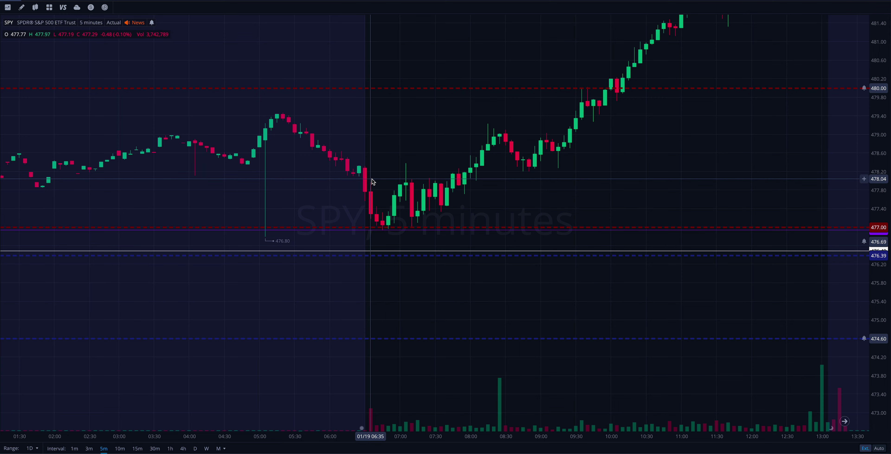
mouse_move(373, 182)
left_mouse_down()
mouse_move(434, 217)
mouse_move(536, 231)
left_mouse_up()
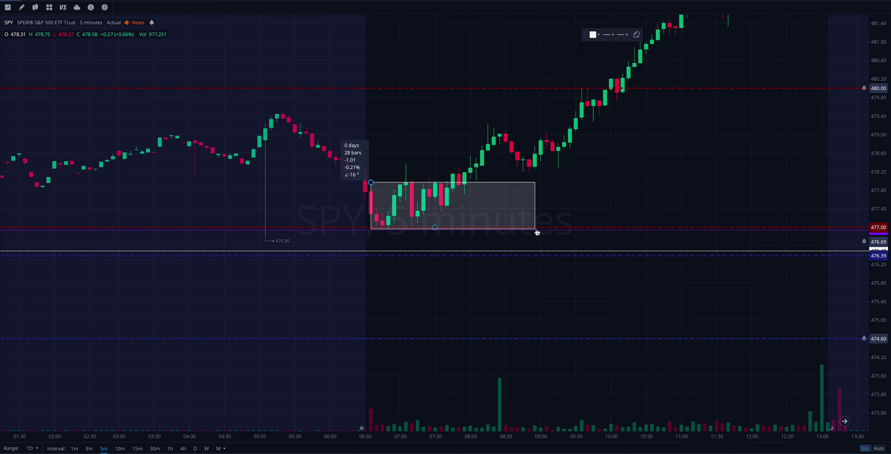
left_click(536, 231)
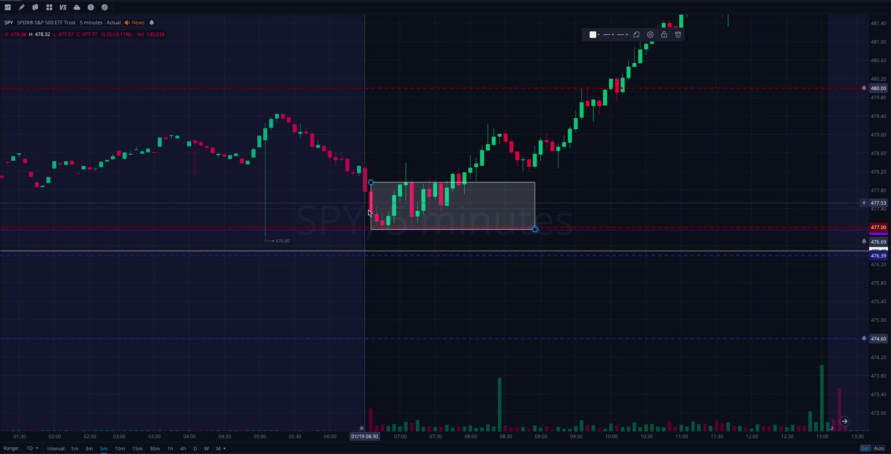
left_click(552, 211)
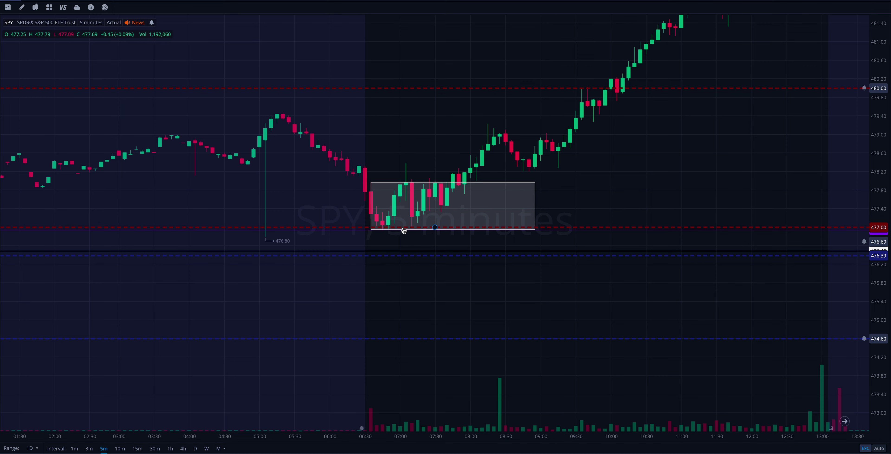